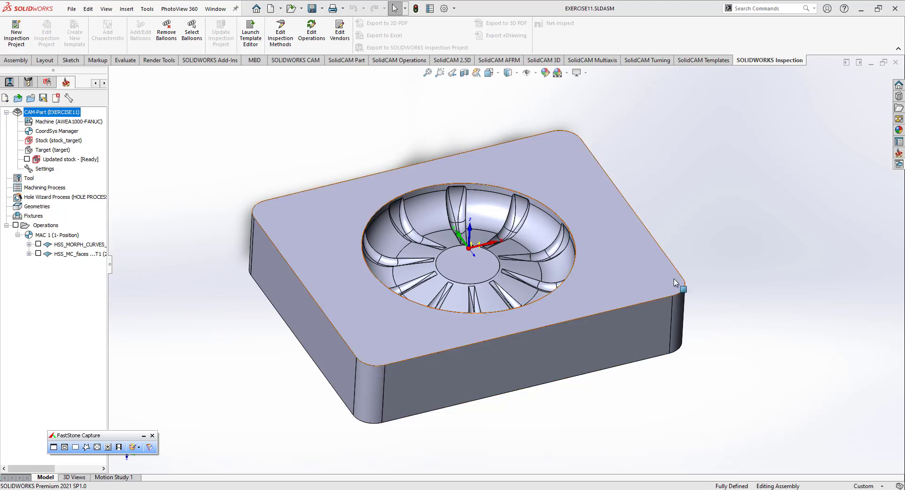
- Cut a section through the part at the front face and orbit to a top isometric view of the bowl
middle_drag(693, 229, 698, 210)
scroll(435, 227, down, 5)
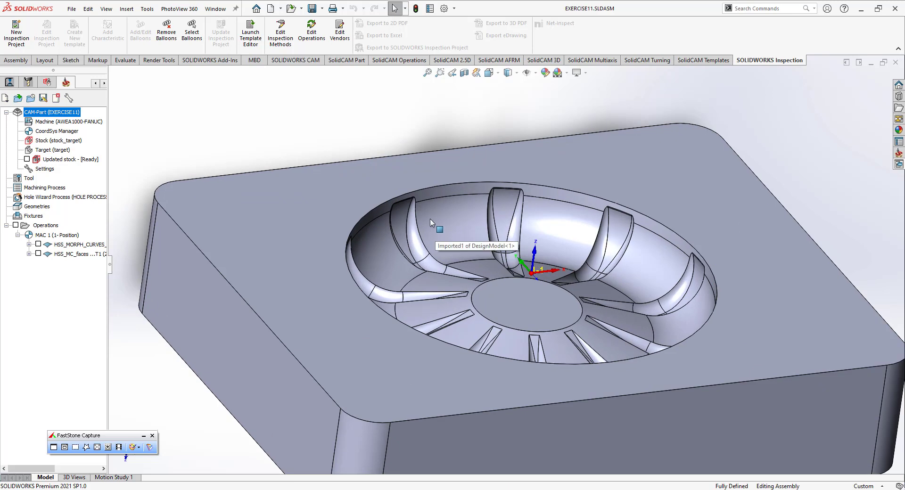
scroll(430, 218, up, 2)
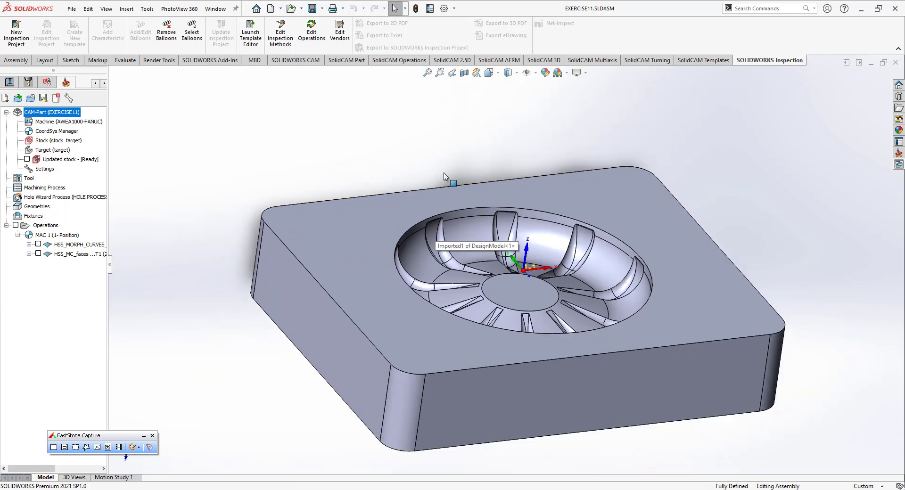
click(465, 76)
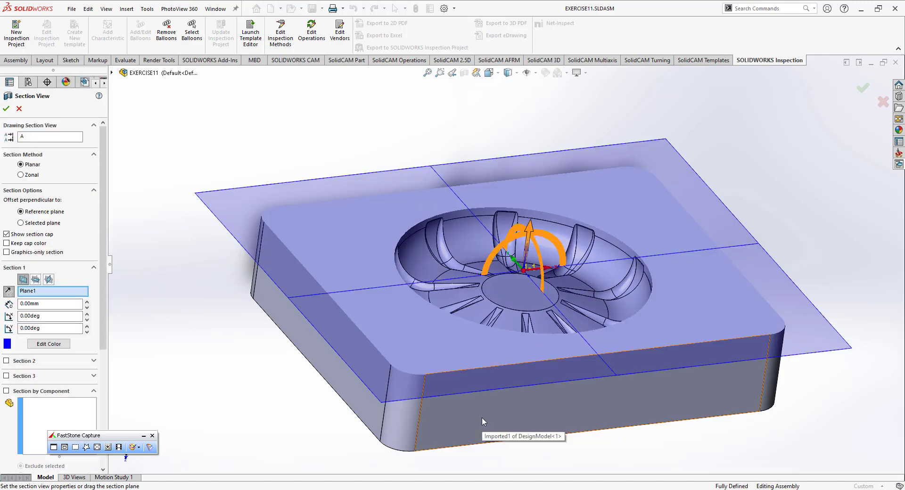
click(482, 418)
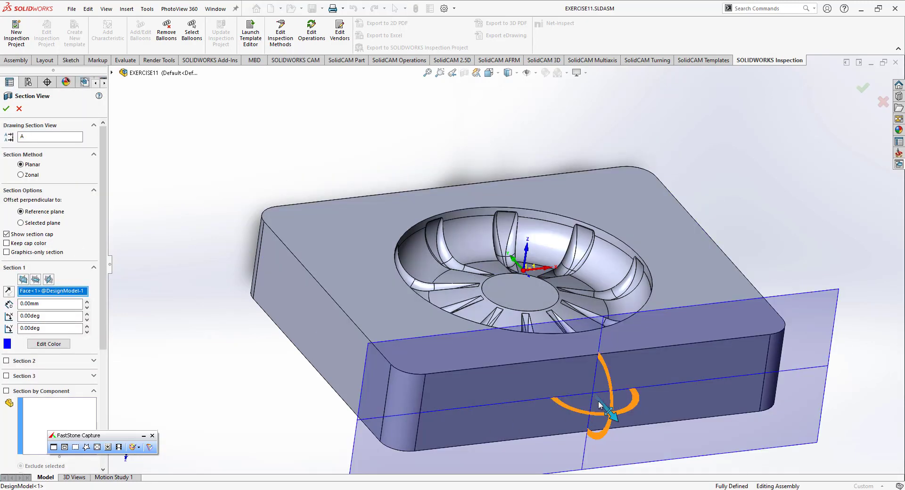
drag(604, 403, 533, 316)
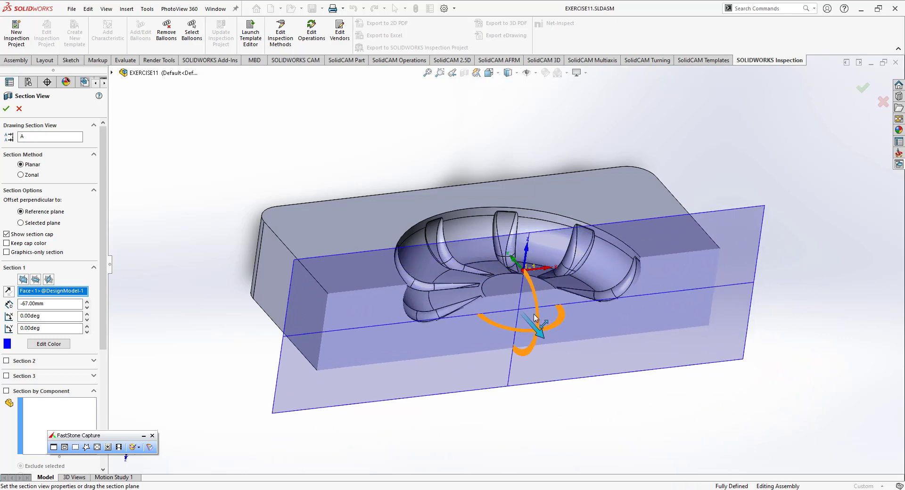
scroll(423, 328, down, 3)
middle_drag(429, 338, 397, 265)
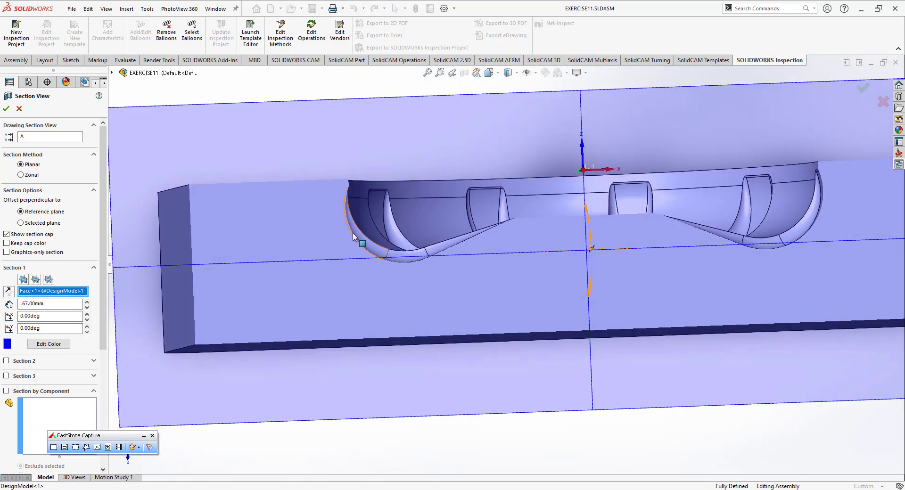
scroll(504, 264, up, 3)
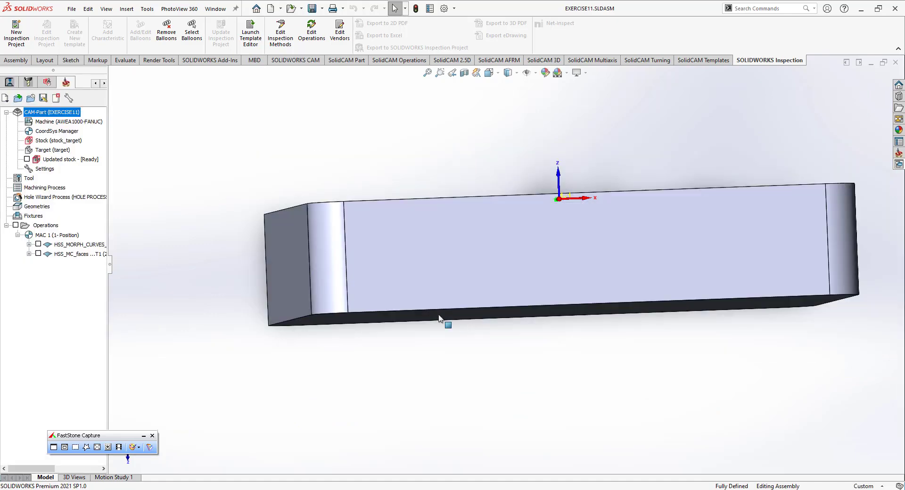
middle_drag(444, 317, 471, 399)
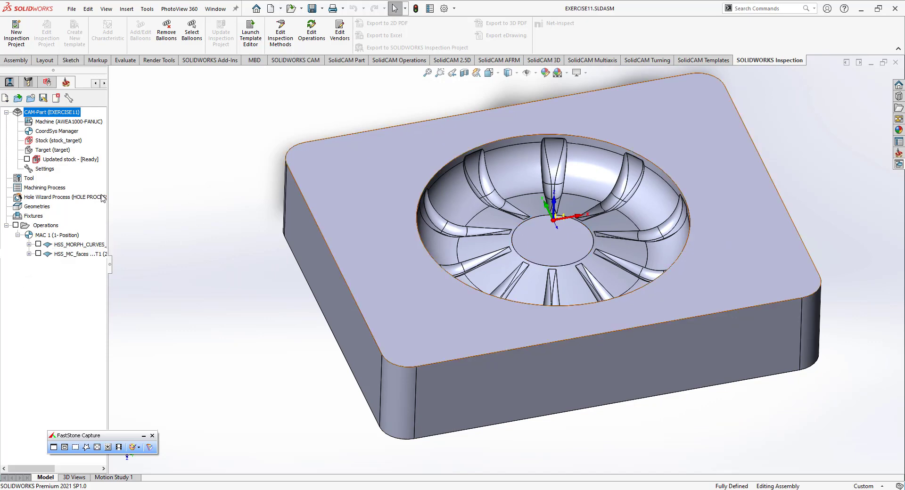
- Show the HSS_MORPH_CURVES toolpath on the blade, expand it, and open the operation for editing
click(38, 244)
middle_drag(513, 245, 532, 250)
scroll(566, 125, down, 5)
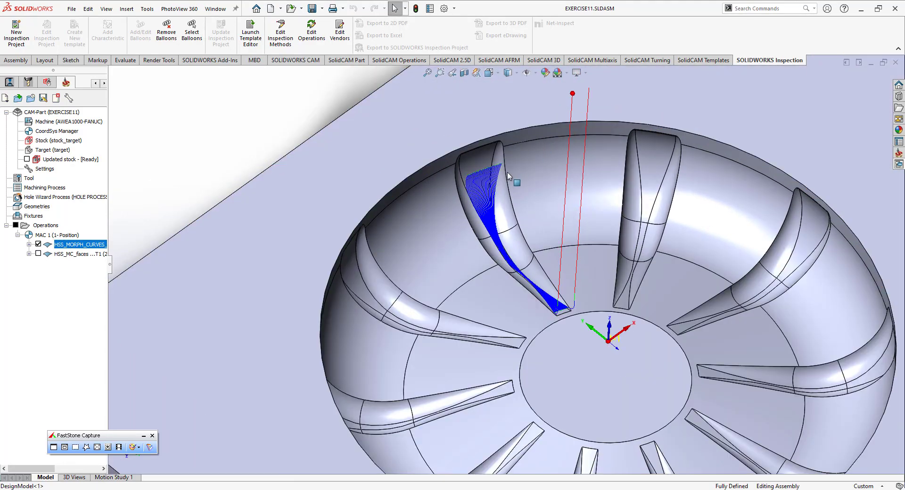
click(29, 244)
double_click(66, 245)
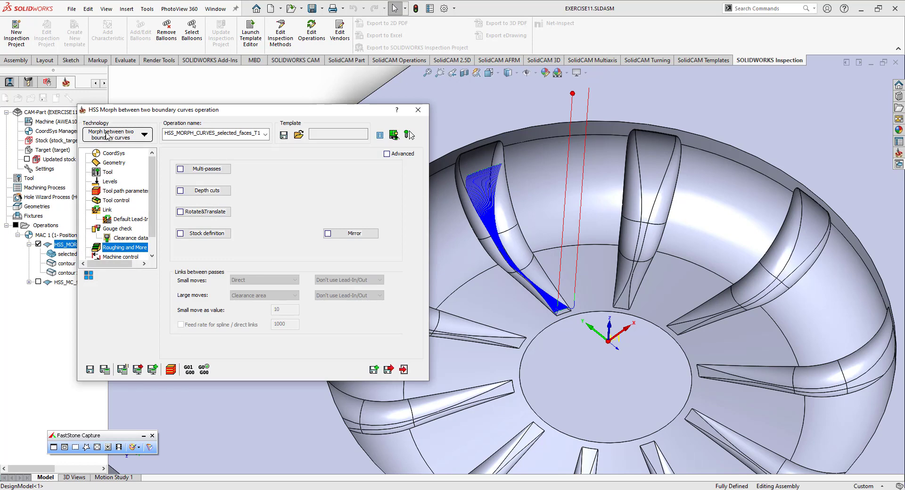
- Review the coordinate system and highlight the drive surface faces on the blade
click(115, 154)
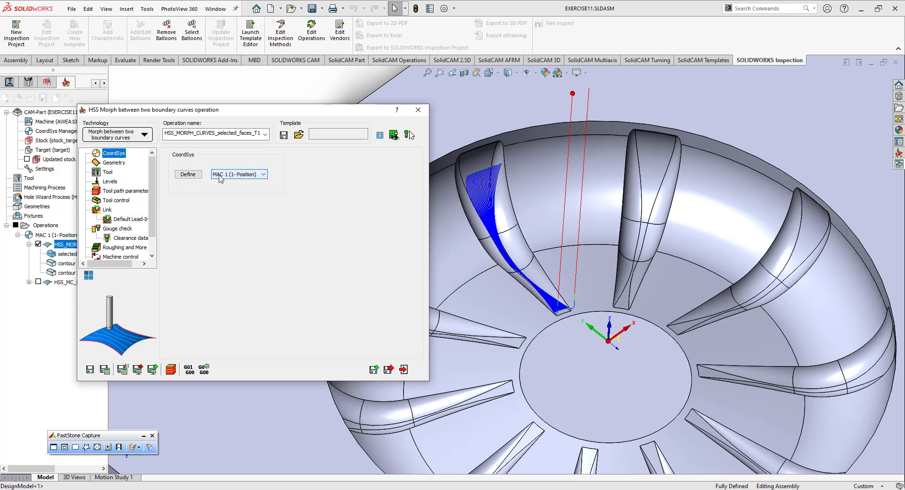
click(104, 163)
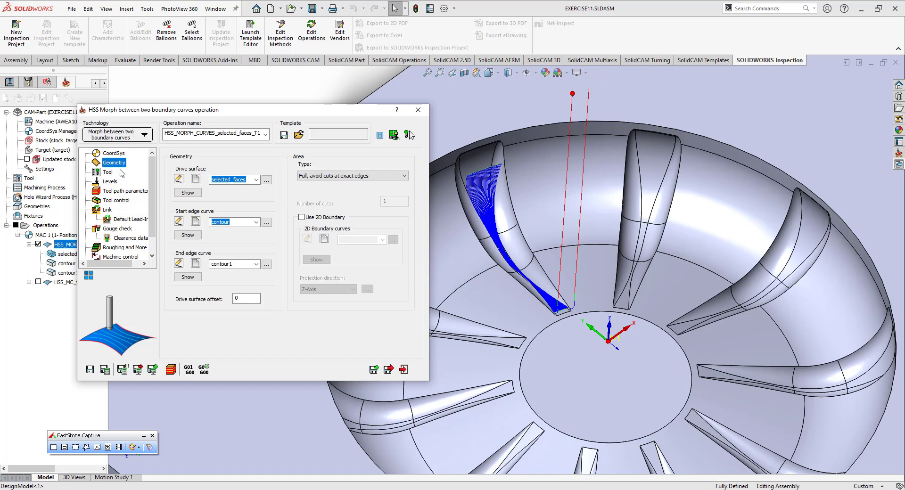
click(191, 195)
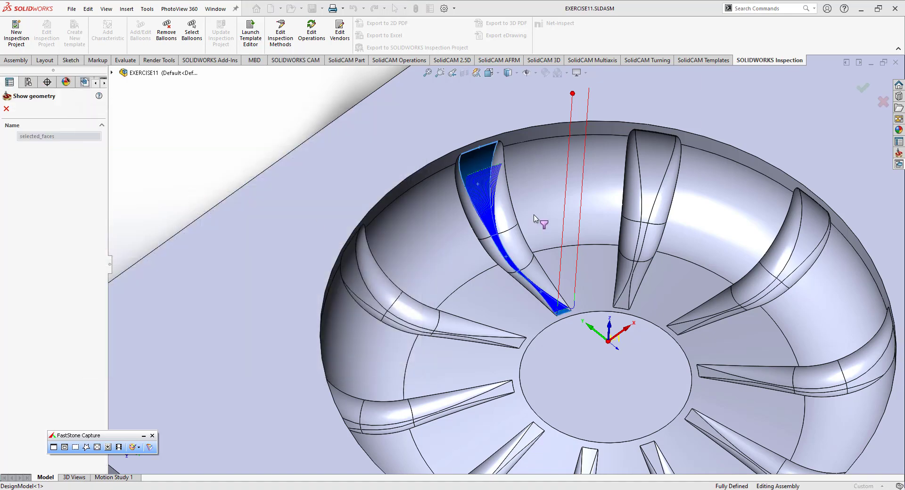
scroll(477, 144, down, 4)
scroll(480, 198, up, 1)
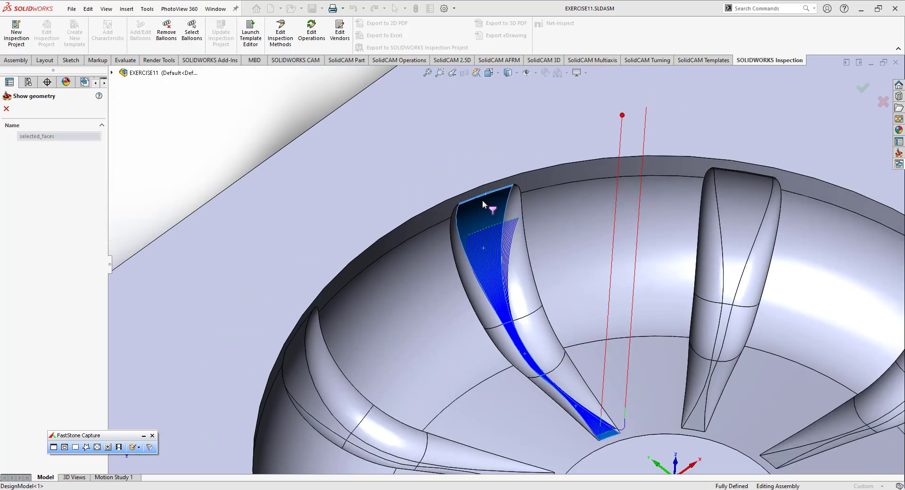
click(6, 109)
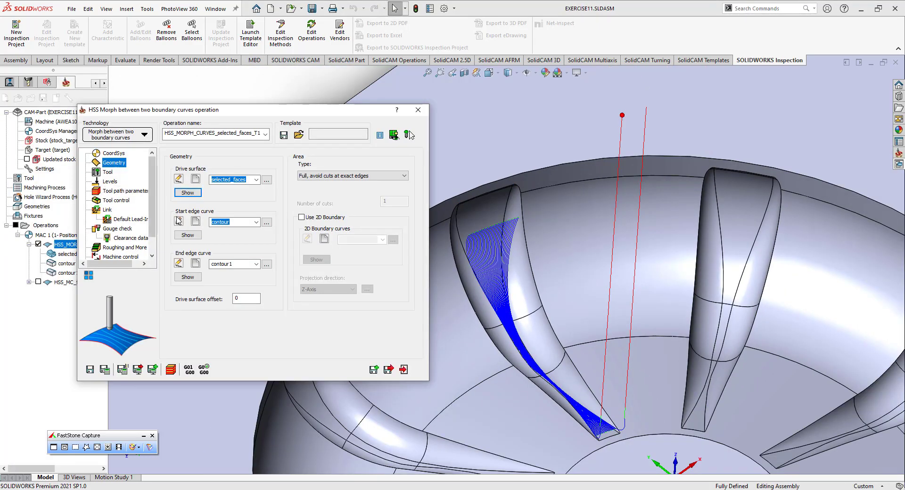
- Highlight the start curve contour and end curve contour1 on the blade, then view tool settings
click(188, 235)
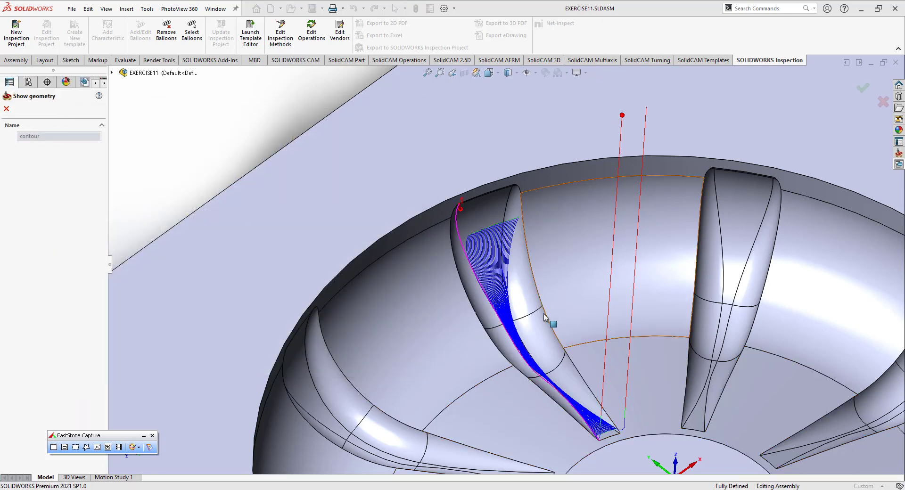
middle_drag(477, 236, 470, 216)
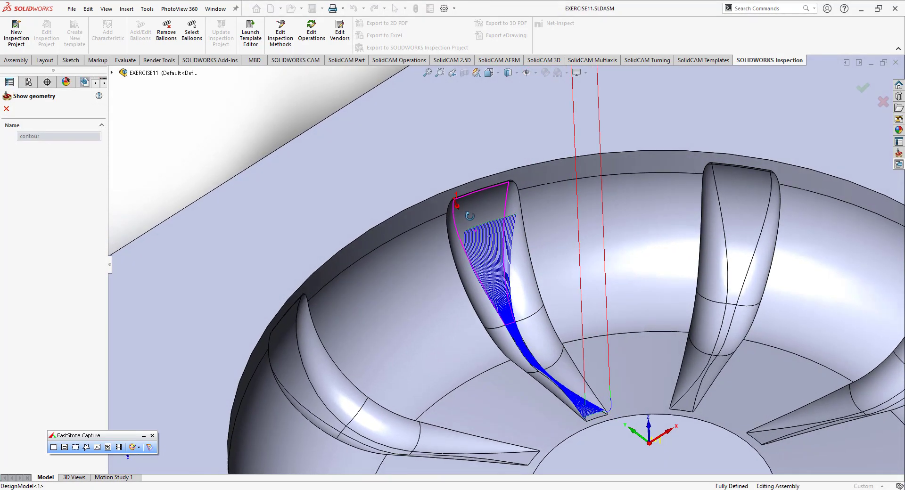
click(7, 109)
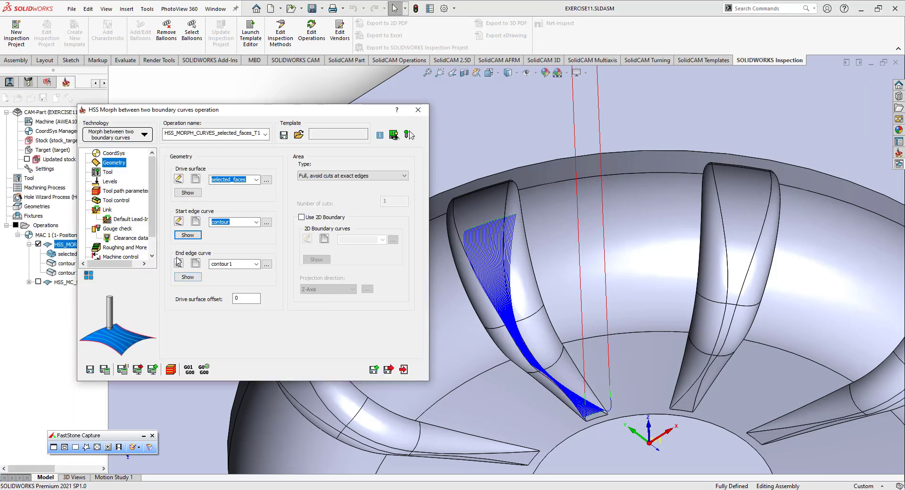
click(188, 278)
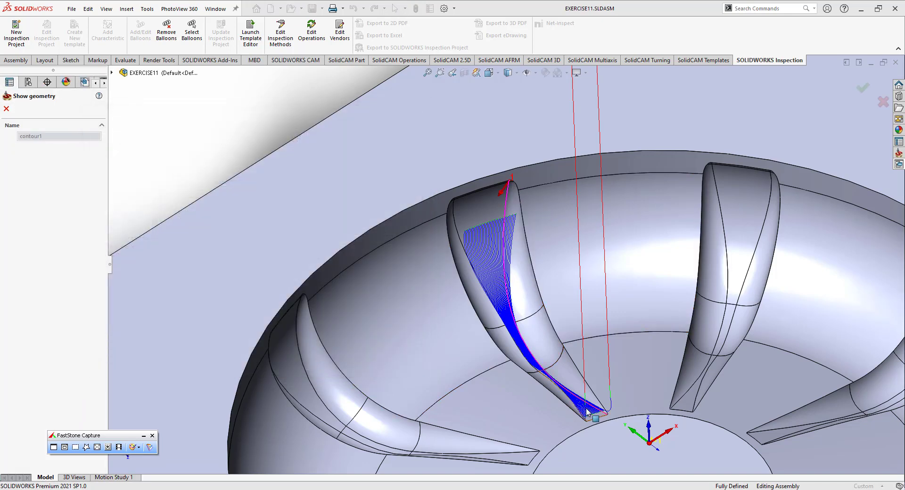
click(7, 108)
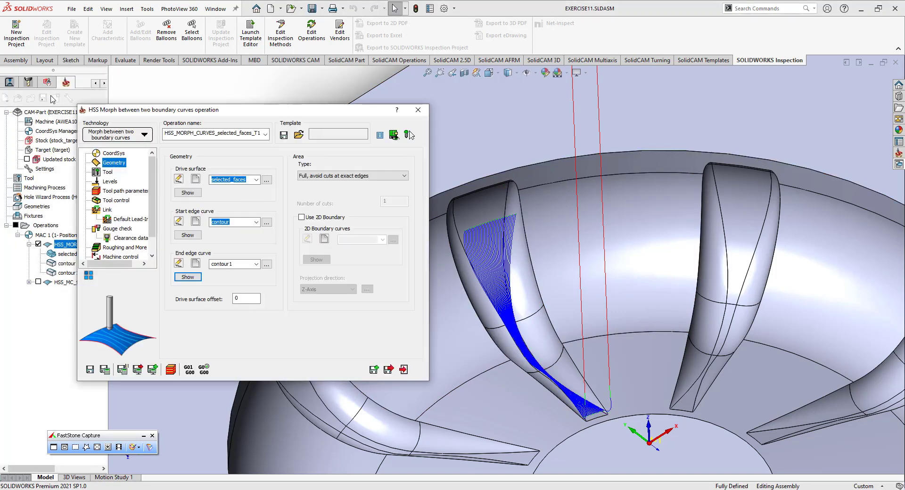
click(108, 173)
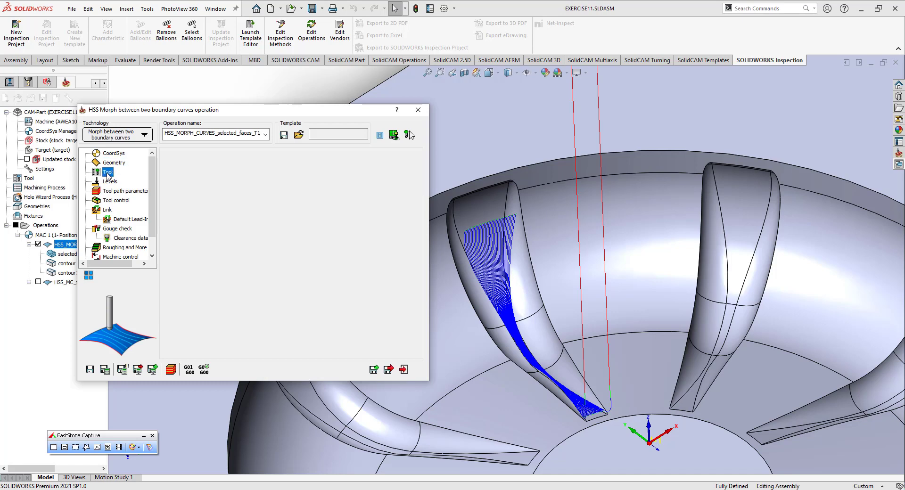
- Confirm the 5 mm lollipop mill in the tool table and view the clearance levels
click(230, 299)
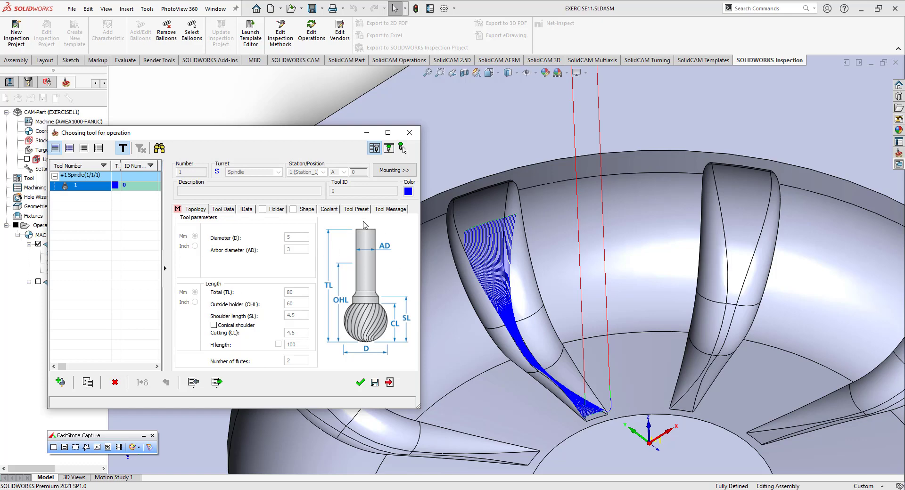
click(390, 383)
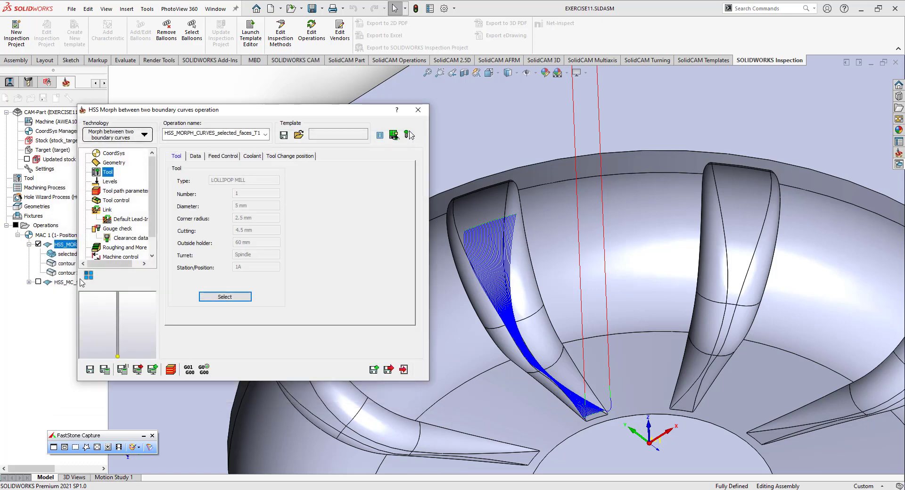
click(110, 182)
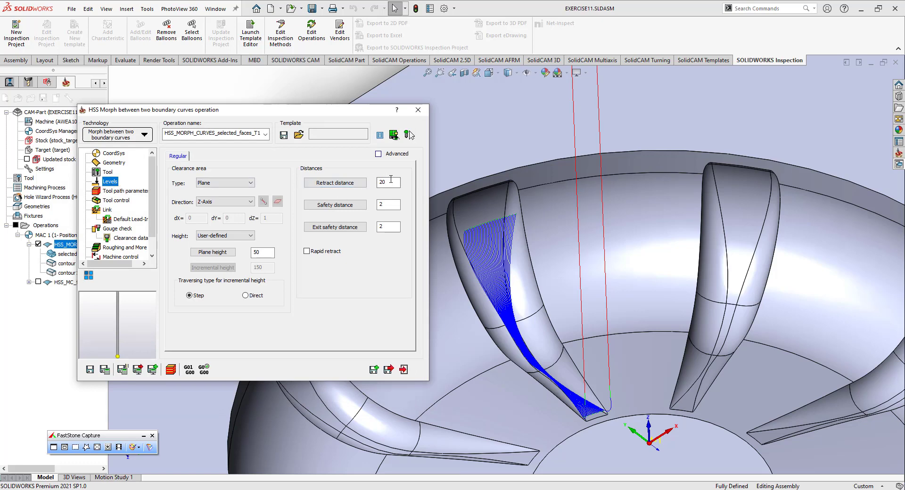
- Show the Tool path parameters page and select the maximum step over value 0.2
click(122, 193)
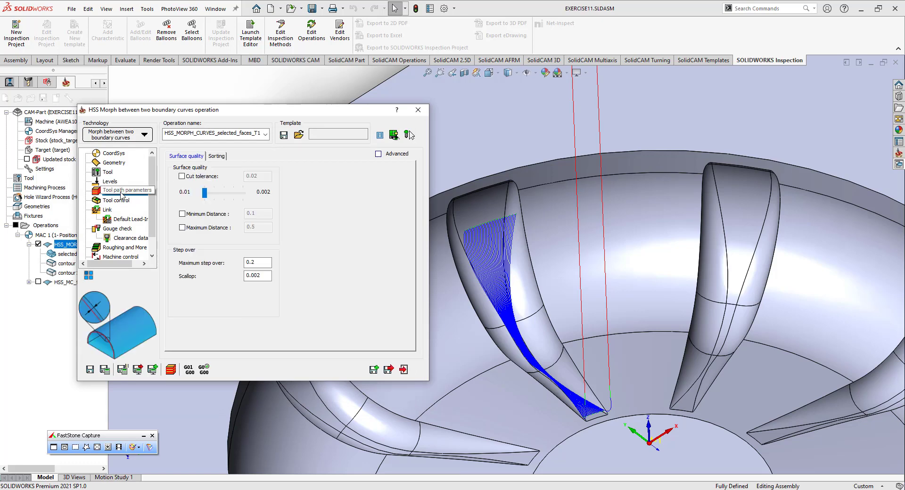
double_click(258, 264)
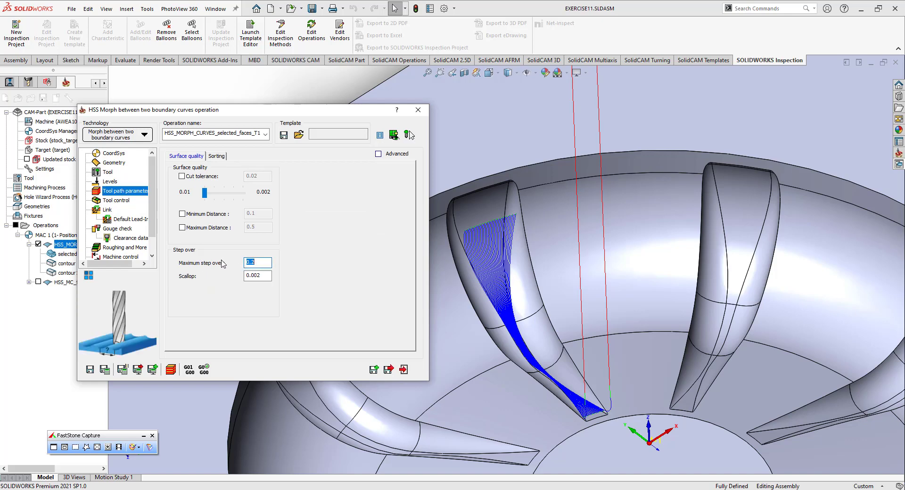
- Check scallop 0.002 and lead-in arc sweep 90, diameter 100, height 0, feed rate 50
double_click(262, 278)
click(120, 209)
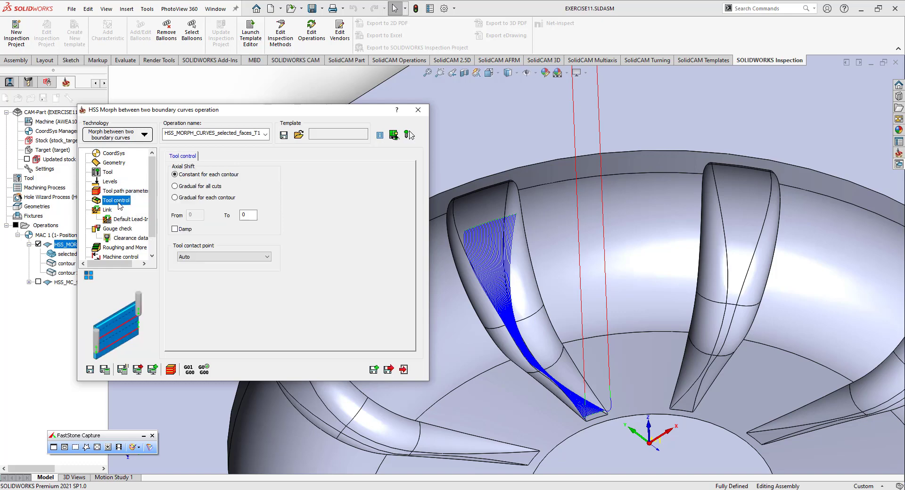
click(116, 219)
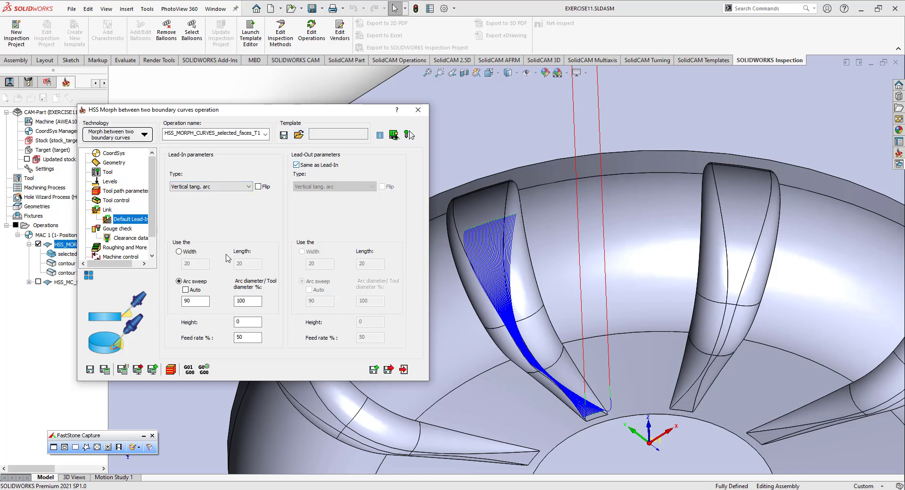
drag(200, 301, 171, 299)
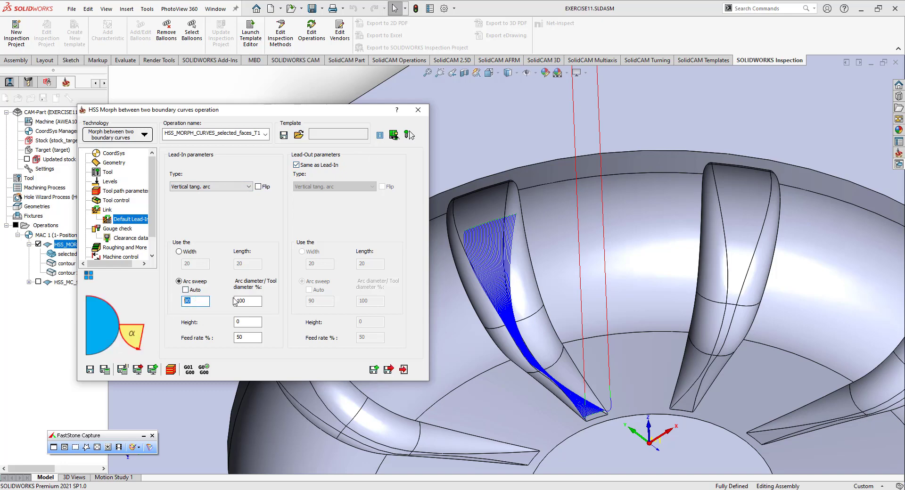
double_click(250, 300)
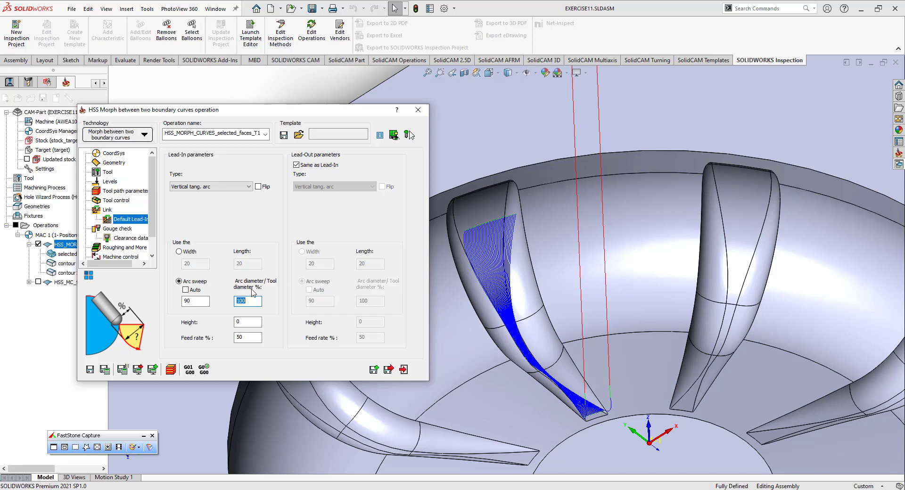
click(248, 321)
click(248, 337)
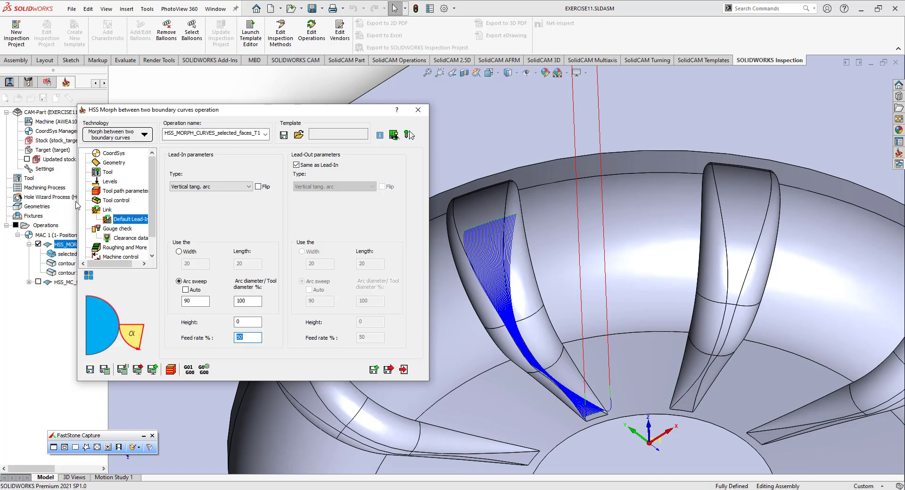
click(112, 248)
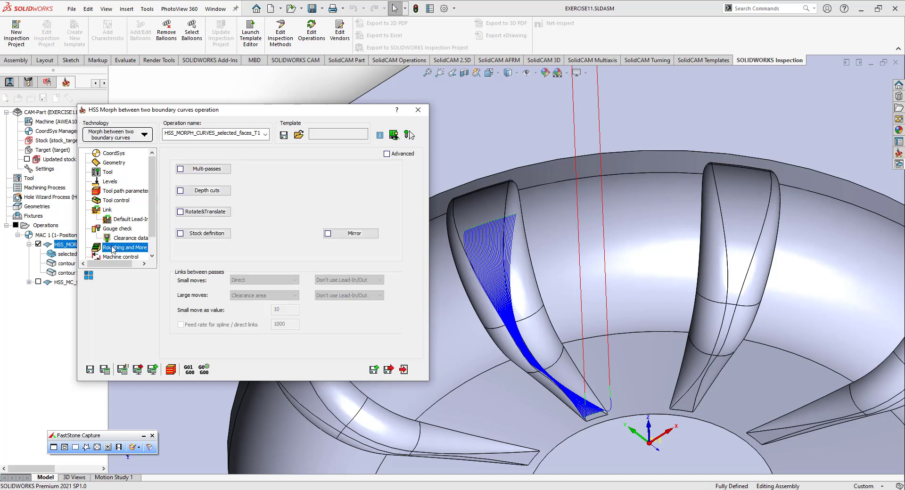
- Save and calculate the morph toolpath, then play it in a Host CAD simulation
click(104, 370)
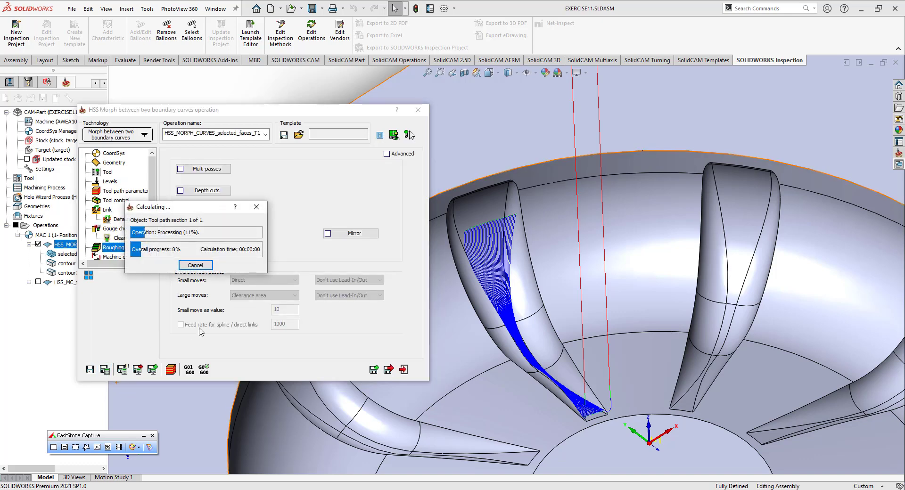
click(168, 370)
click(32, 175)
- Replay the simulation at a slower speed, speed it back up, and close the Simulation window
click(36, 155)
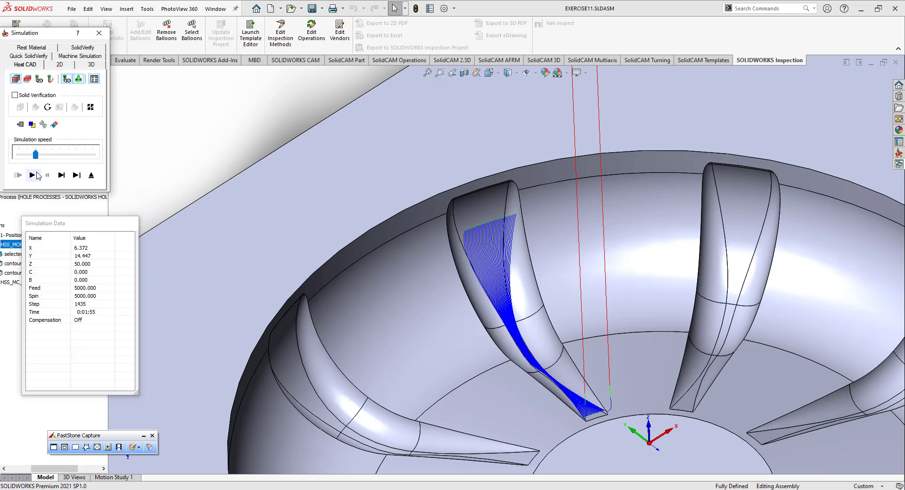
click(33, 176)
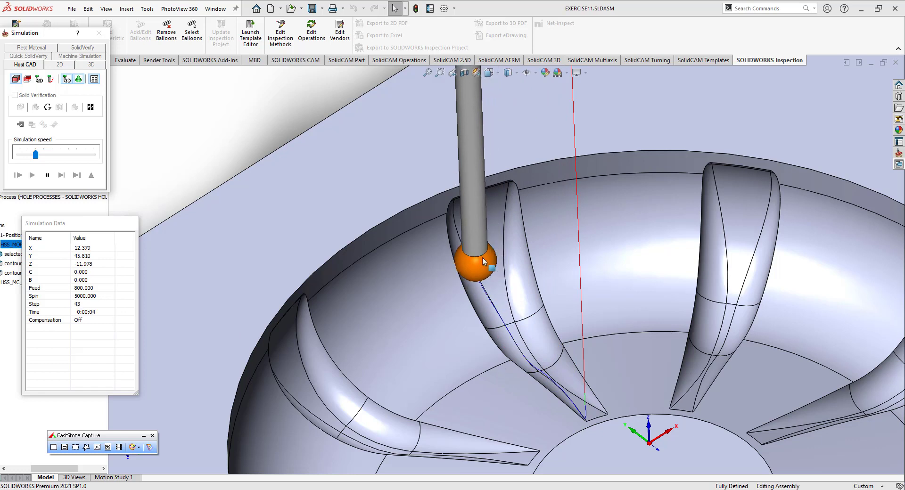
drag(36, 155, 83, 159)
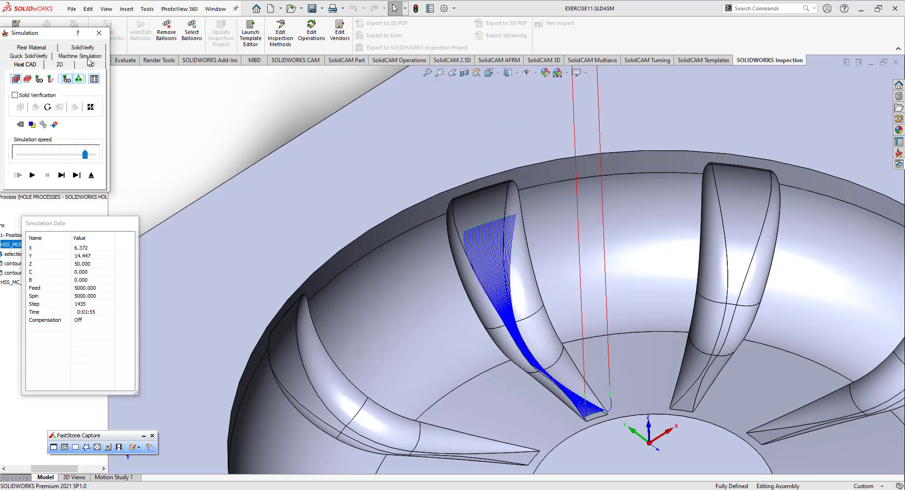
click(99, 33)
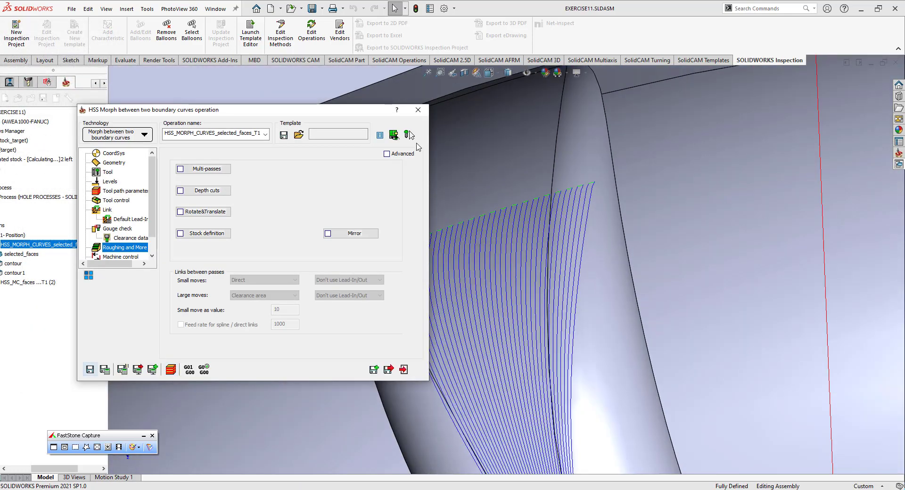
- Close the operation dialog, zoom in on the blade toolpath, hide it, and orbit the pocket
click(418, 109)
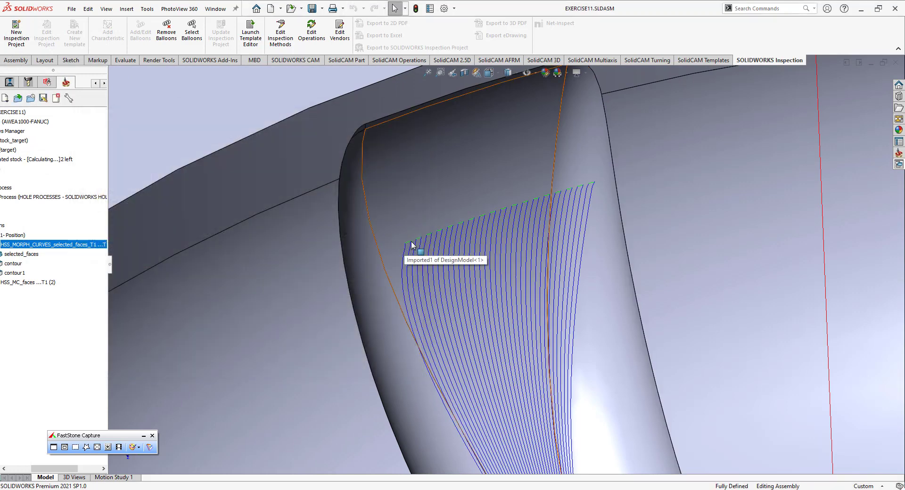
scroll(415, 242, up, 5)
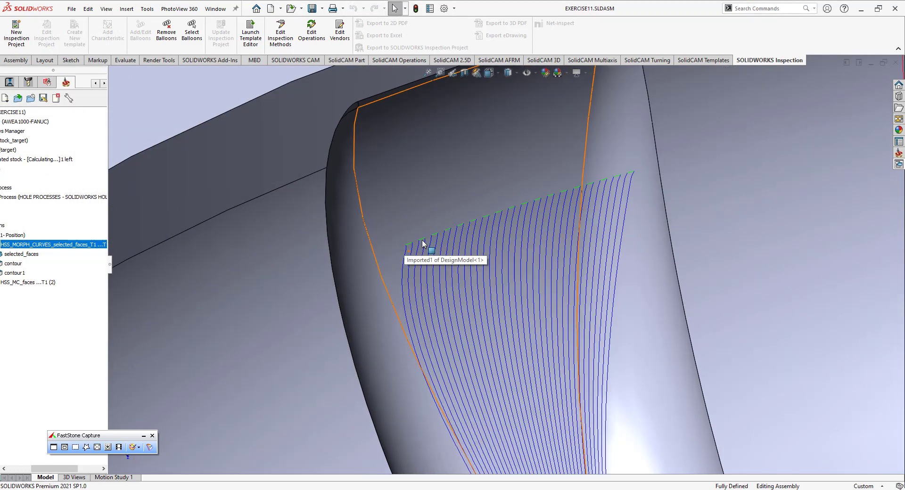
scroll(544, 402, down, 5)
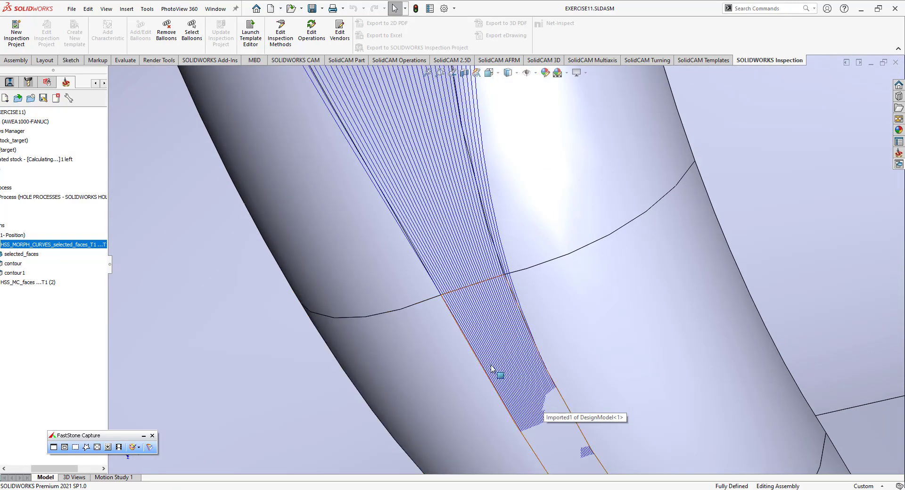
scroll(487, 363, up, 5)
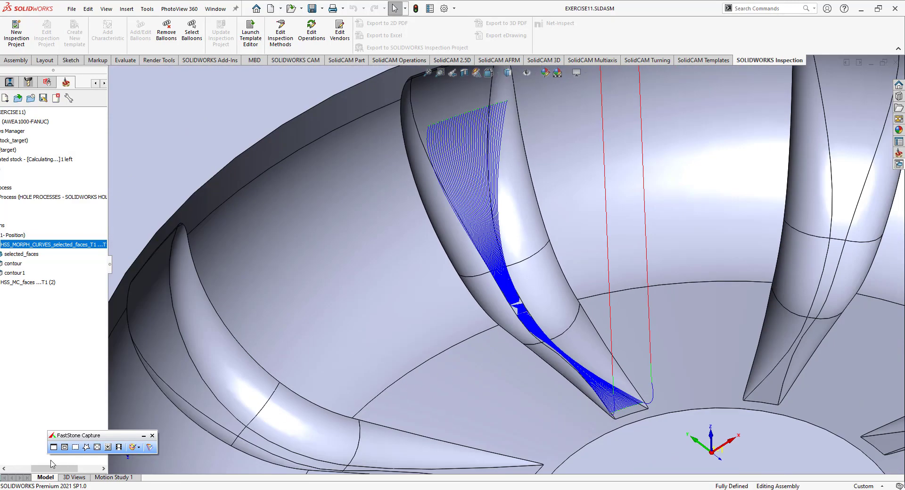
drag(52, 468, 28, 468)
click(38, 245)
scroll(581, 391, up, 10)
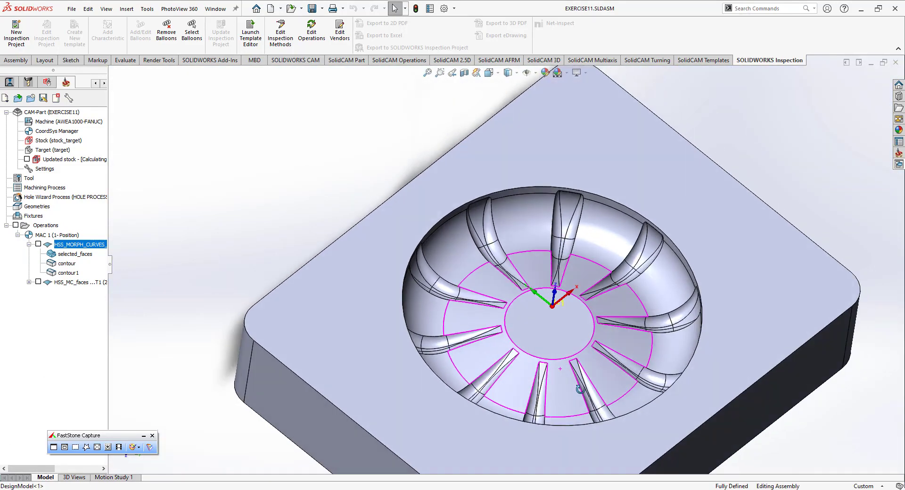
middle_drag(580, 389, 554, 368)
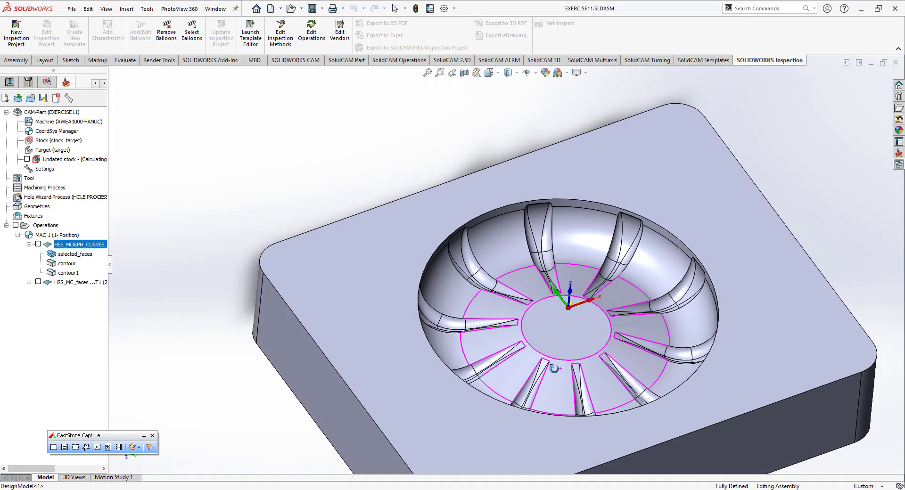
scroll(657, 364, up, 2)
- Select the HSS_MC_faces operation in the SolidCAM tree for editing
click(59, 282)
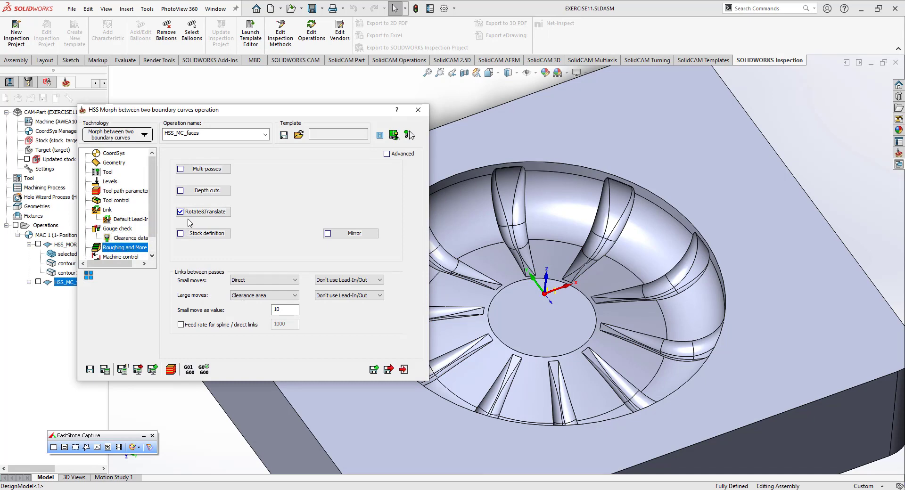
- Set Rotate&Translate to 10 steps at -36° rotation, confirm, and exit the operation
click(206, 213)
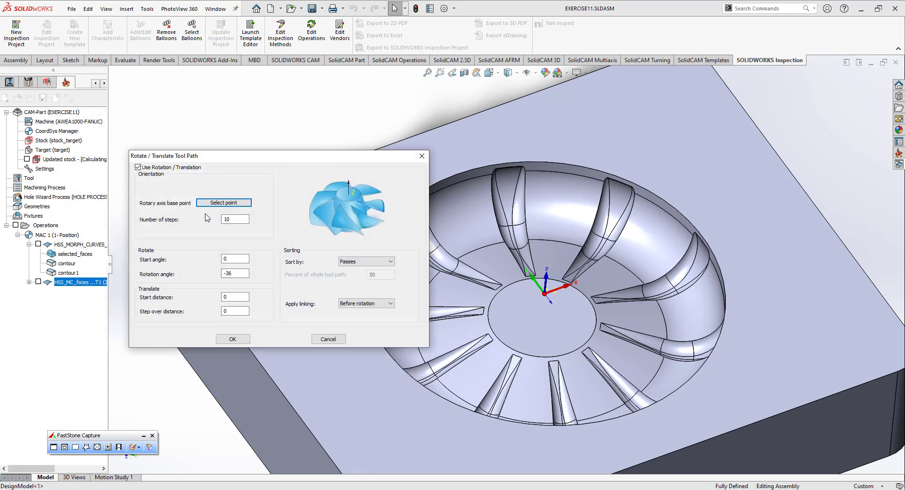
drag(247, 157, 262, 175)
drag(247, 292, 227, 294)
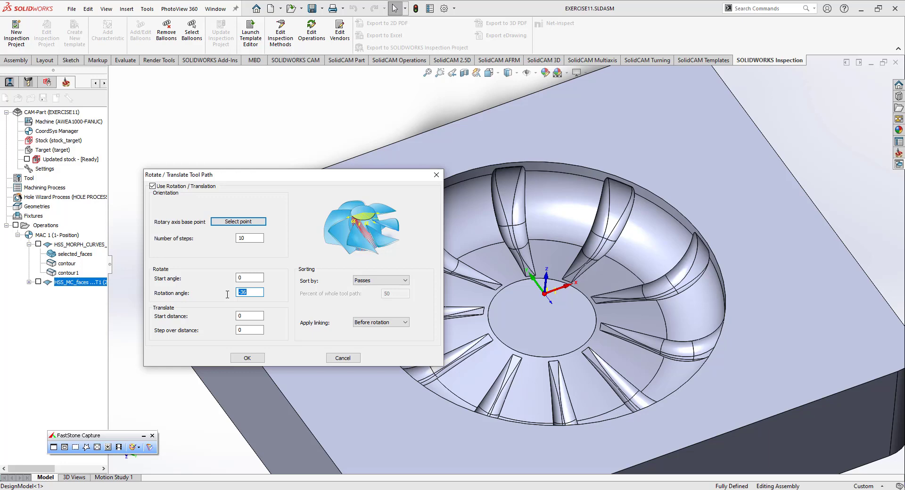
double_click(252, 237)
click(343, 358)
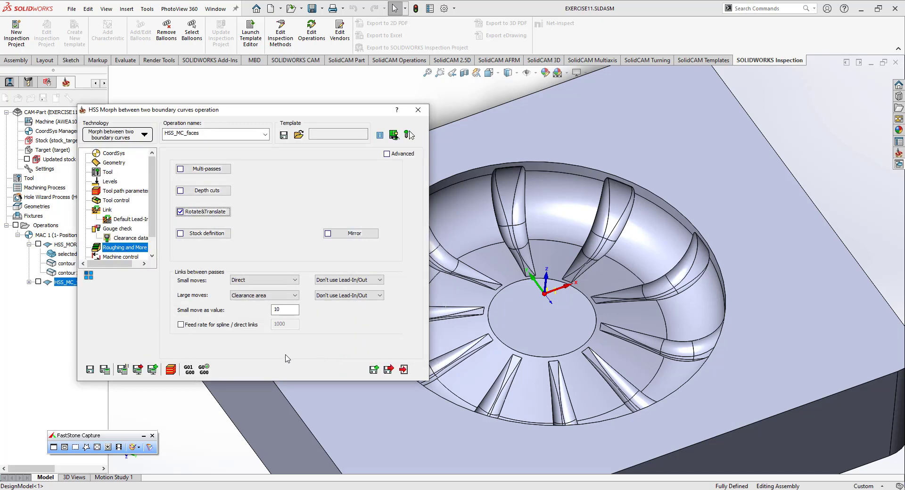
click(403, 369)
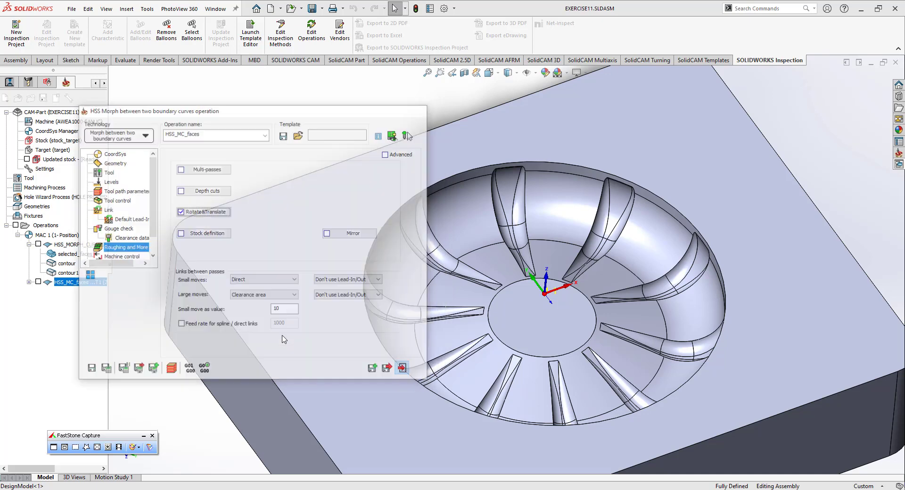
- Show the HSS_MC_faces toolpath on all impeller blades and orbit to inspect it
click(38, 282)
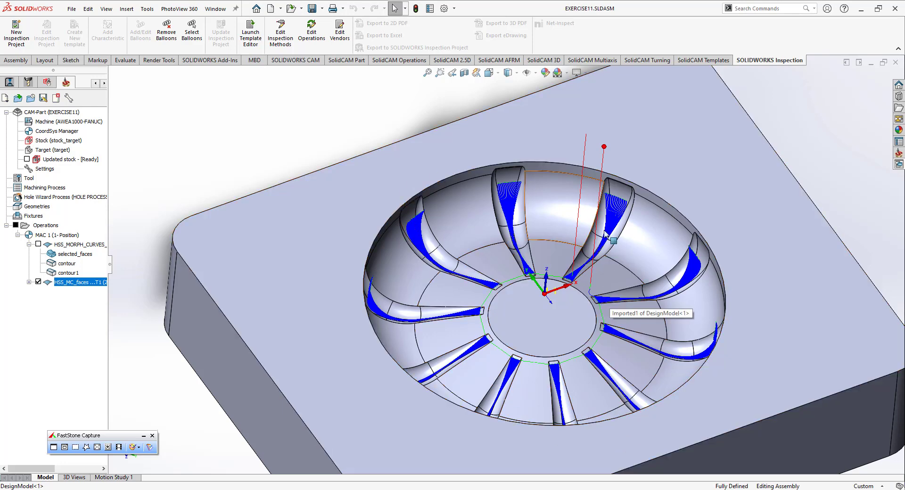
middle_drag(541, 330, 537, 304)
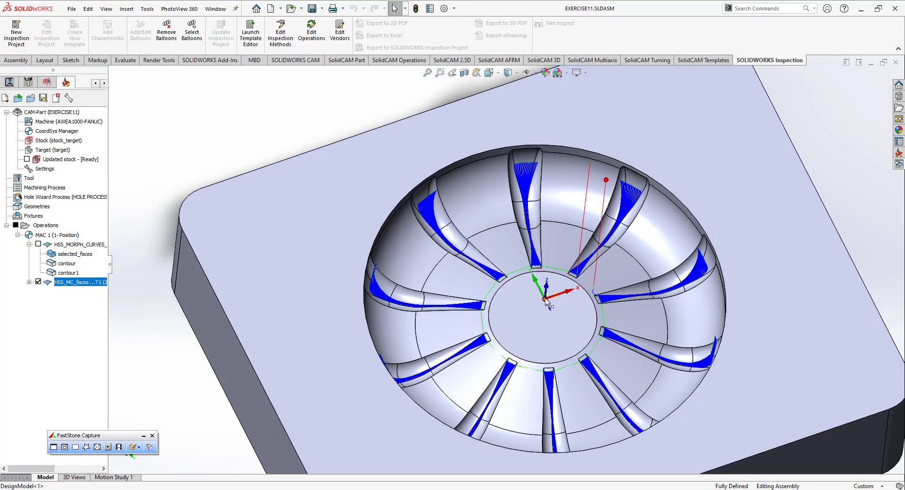
click(38, 281)
click(38, 282)
- Zoom to fit the whole impeller, orbit it to a new angle, then switch to the browser
click(71, 282)
key(f)
middle_drag(441, 354, 437, 296)
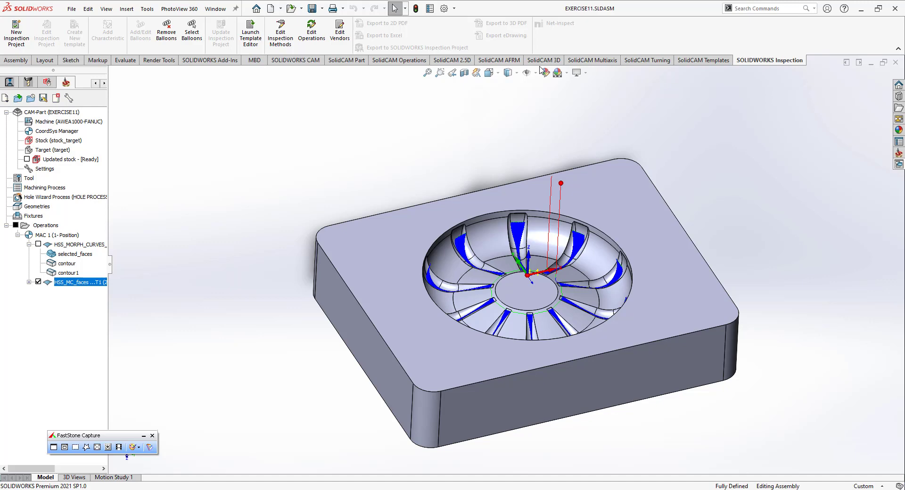
key(alt+Tab)
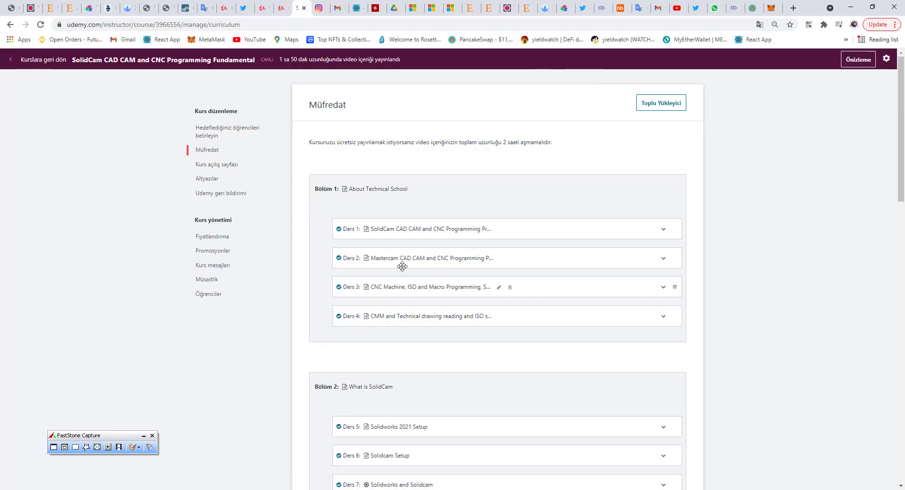
- Scroll to Bölüm 3 and expand Ders 27 to show its video and downloadable materials
scroll(402, 266, down, 10)
scroll(402, 266, down, 7)
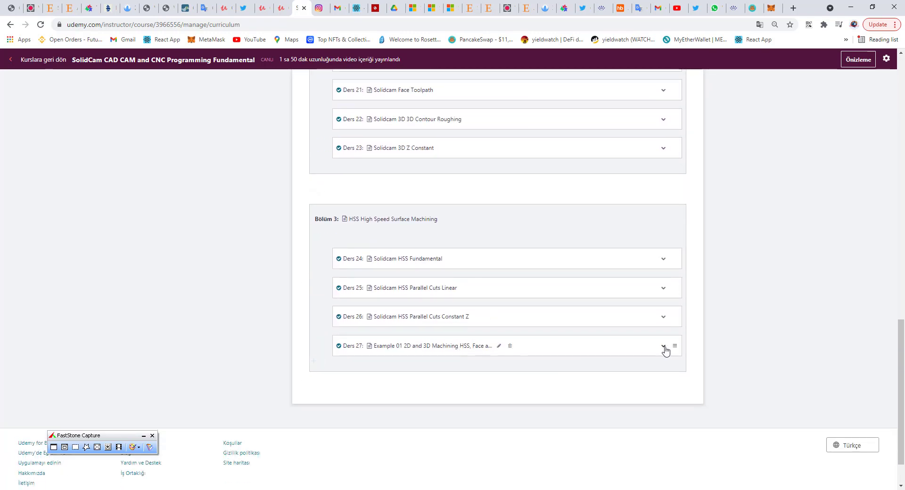
click(664, 348)
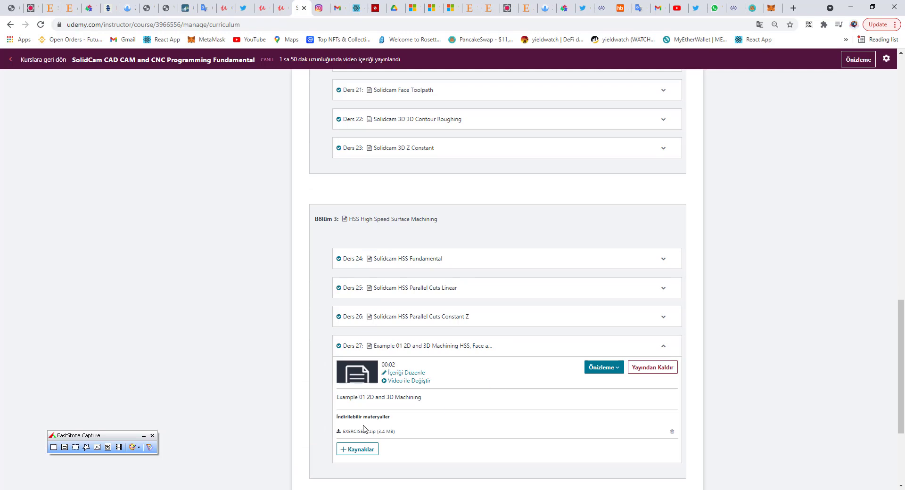